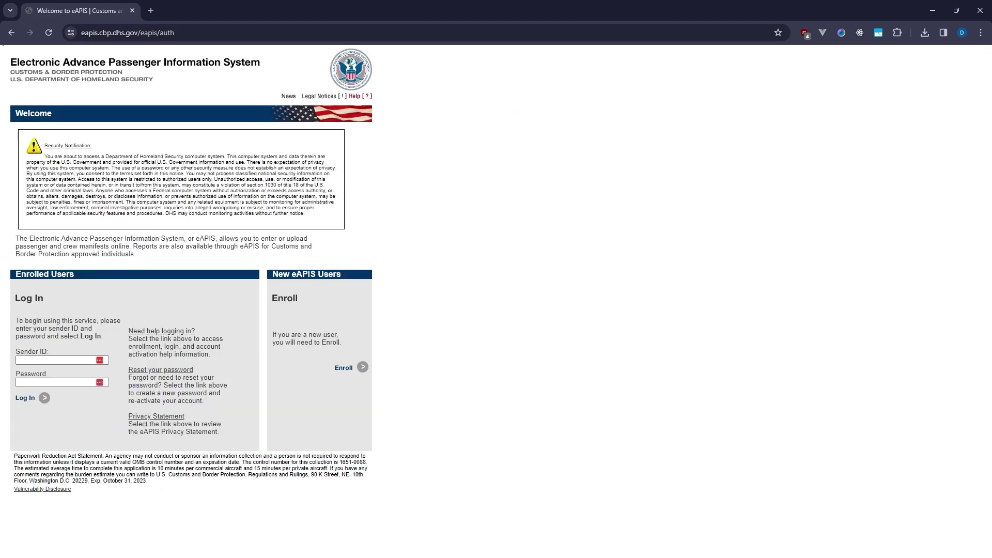
Start eAPIS enrollment, agree to the end-user Terms and Conditions, and continue to the enrollment form
{"action": "left_click", "coordinate": [343, 368]}
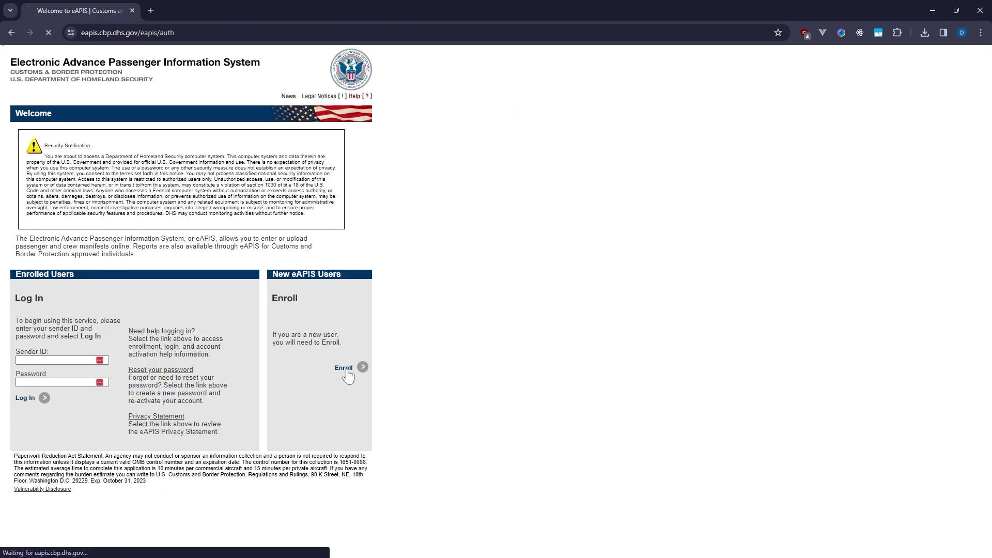
{"action": "left_click", "coordinate": [117, 271]}
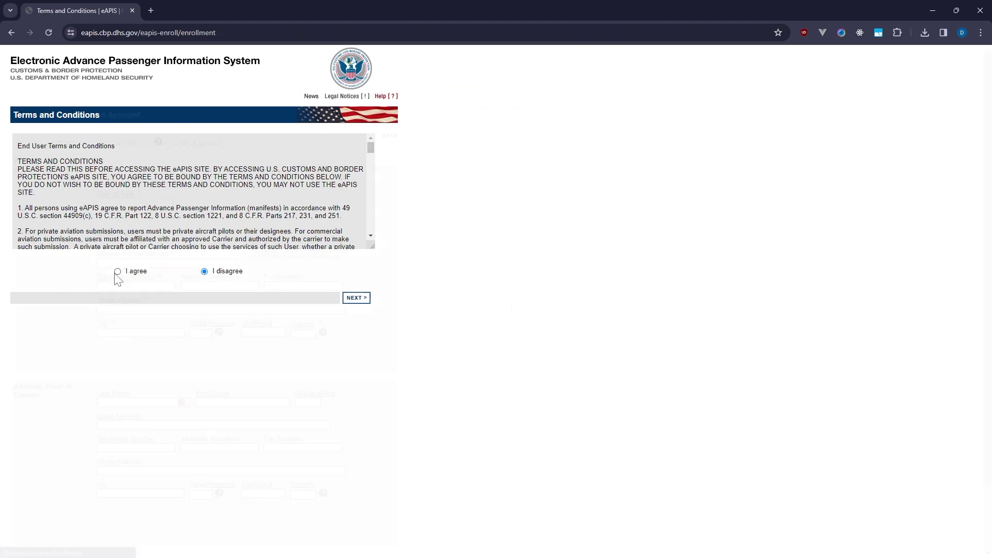
{"action": "left_click", "coordinate": [83, 239]}
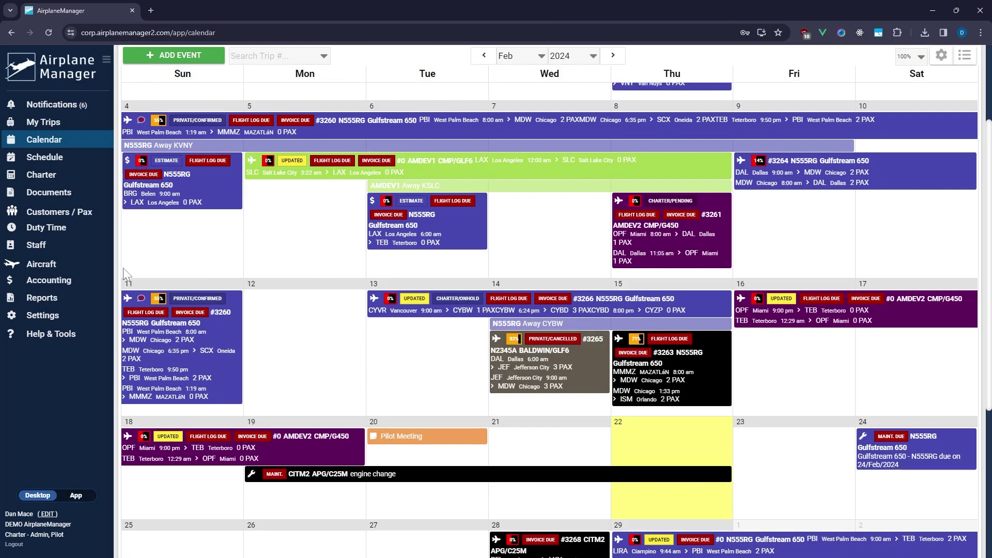
Paste the CBP Sender ID into Settings > Integrations > eAPIS (USA) and save it
{"action": "left_click", "coordinate": [42, 319]}
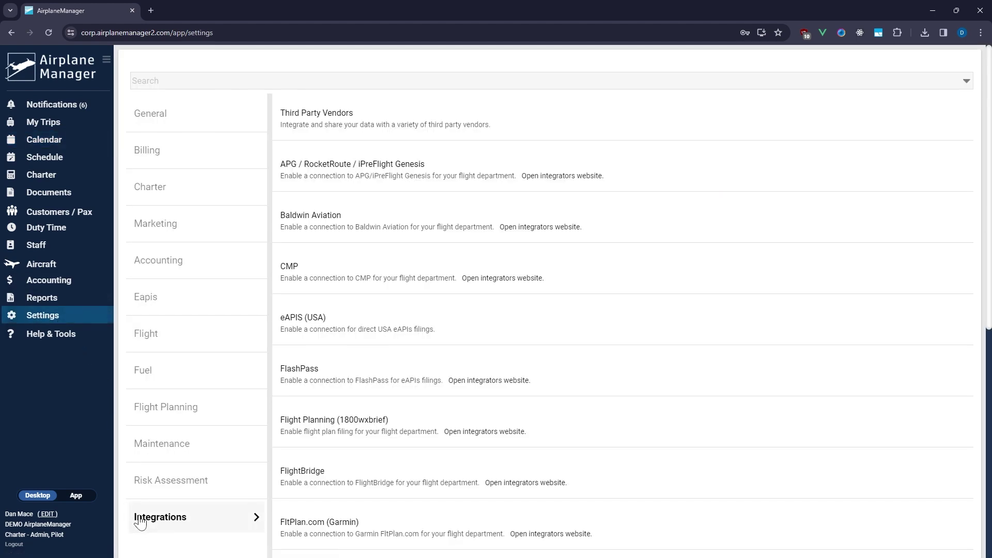
{"action": "left_click", "coordinate": [309, 319]}
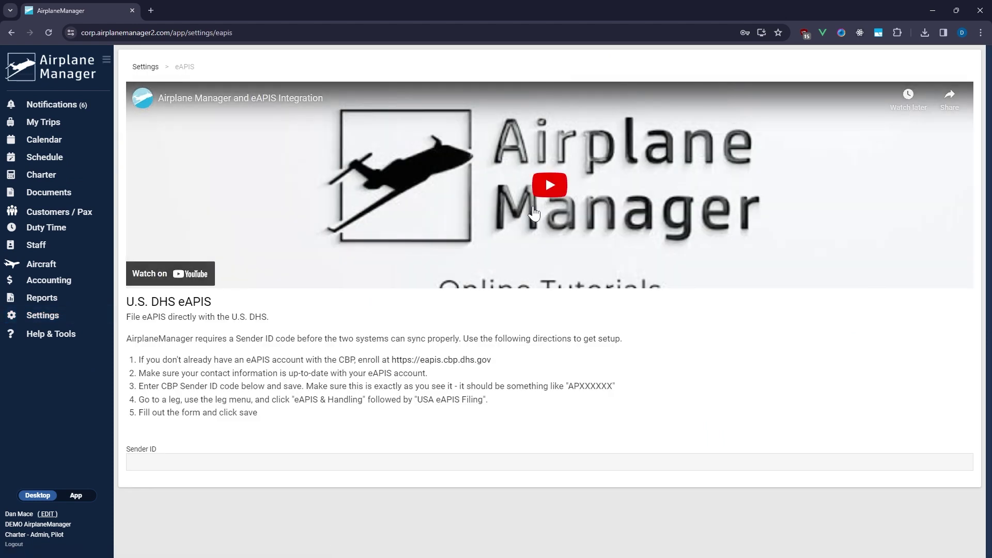
{"action": "left_click", "coordinate": [190, 457]}
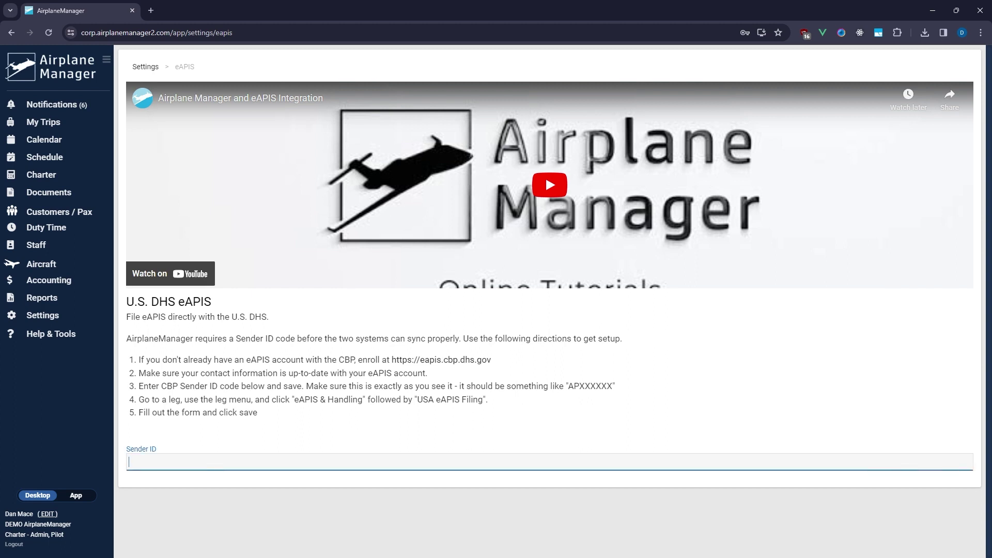
{"action": "type", "text": "91SKY135"}
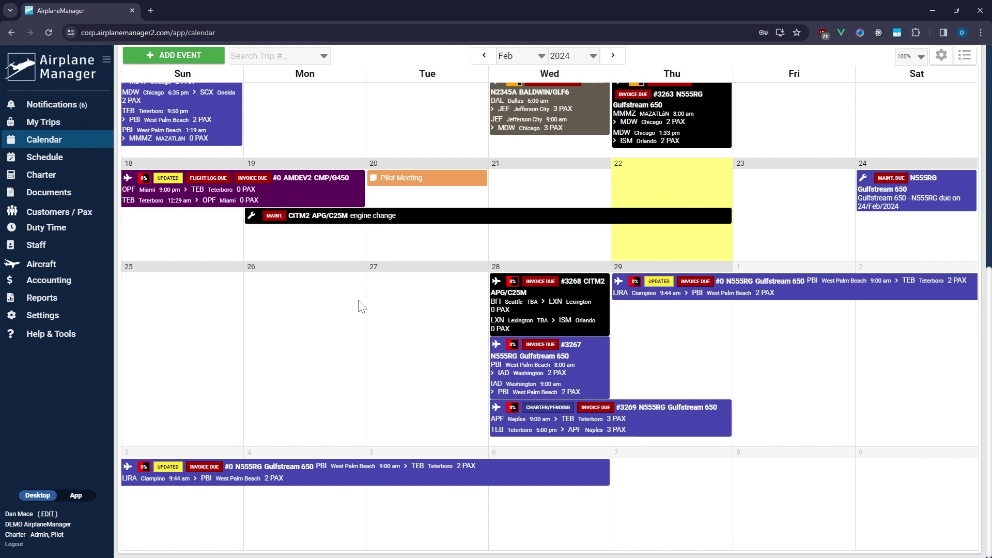
Enable Customs / eAPIS on aircraft AMDEV1 and review its operator and owner fields
{"action": "left_click", "coordinate": [70, 264]}
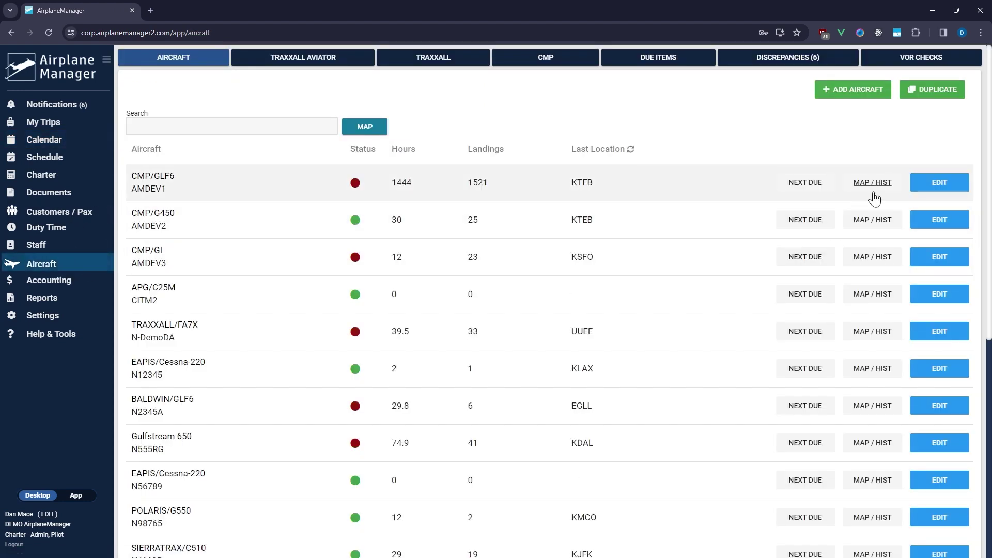
{"action": "left_click", "coordinate": [932, 186]}
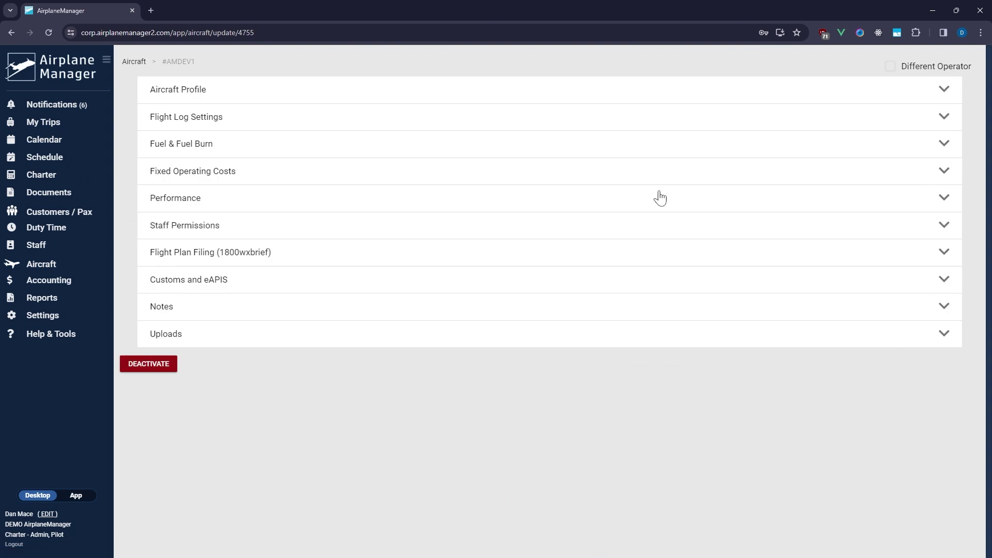
{"action": "left_click", "coordinate": [237, 291]}
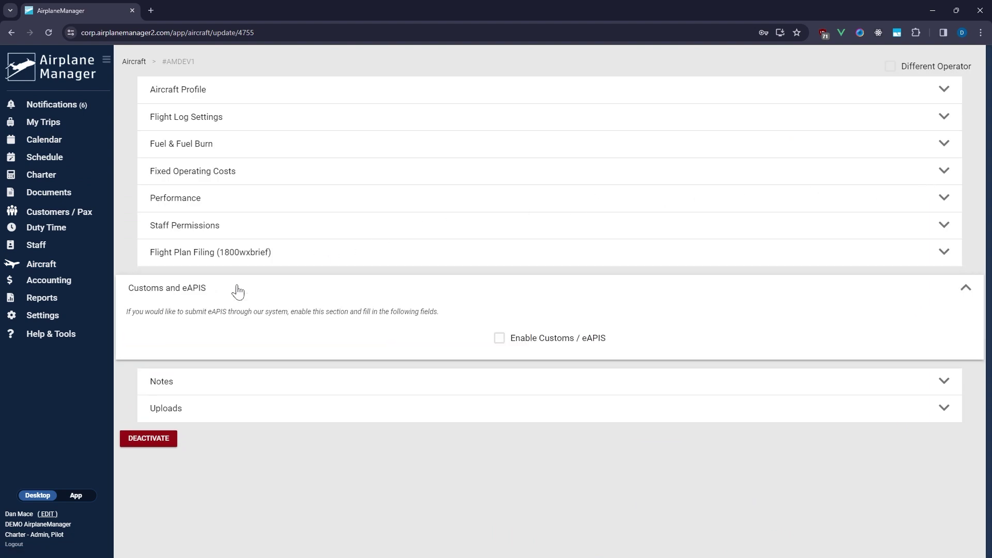
{"action": "left_click", "coordinate": [499, 339]}
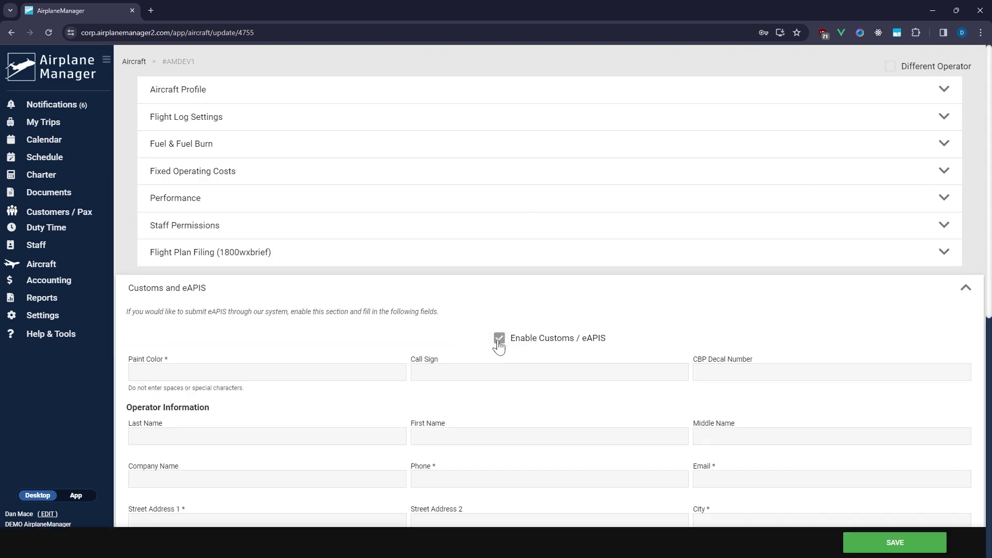
{"action": "scroll", "coordinate": [500, 346], "scroll_direction": "down", "scroll_amount": 3}
{"action": "scroll", "coordinate": [501, 346], "scroll_direction": "down", "scroll_amount": 4}
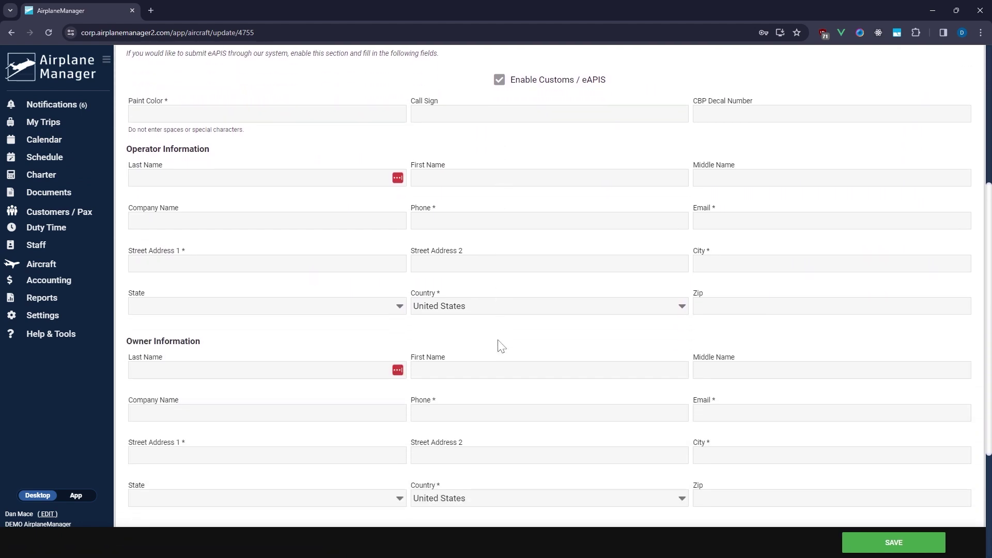
{"action": "scroll", "coordinate": [498, 345], "scroll_direction": "down", "scroll_amount": 2}
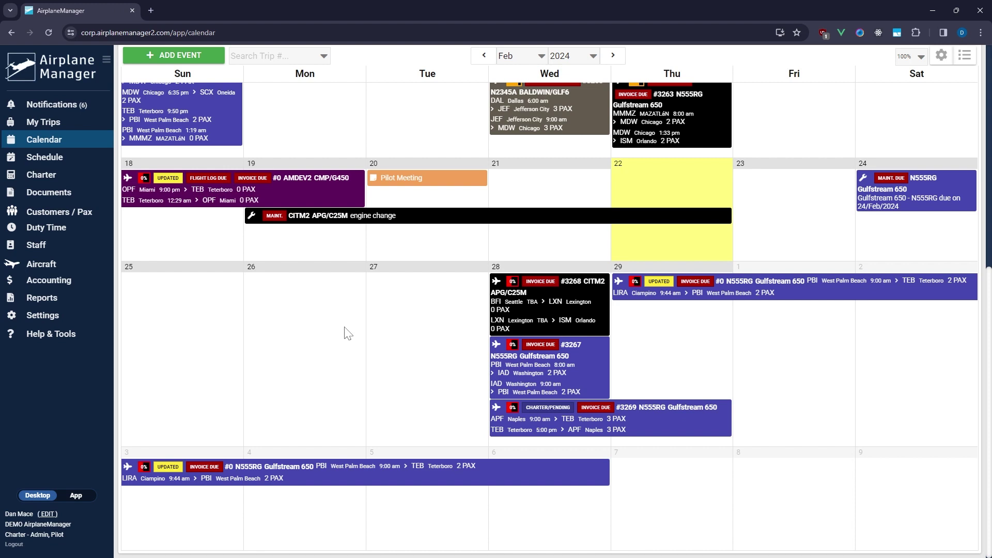
Mark your staff profile as an International Traveler and save it
{"action": "left_click", "coordinate": [46, 515]}
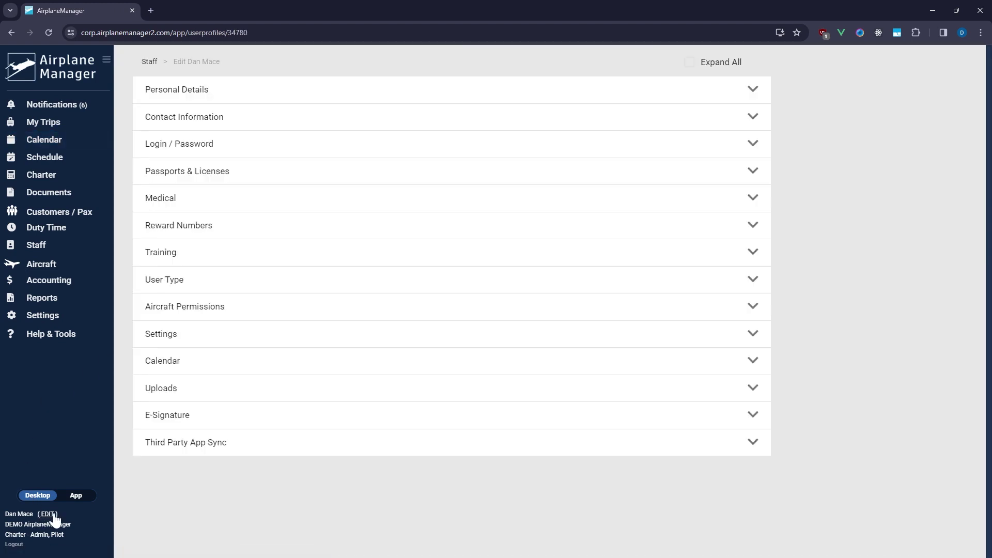
{"action": "left_click", "coordinate": [178, 340]}
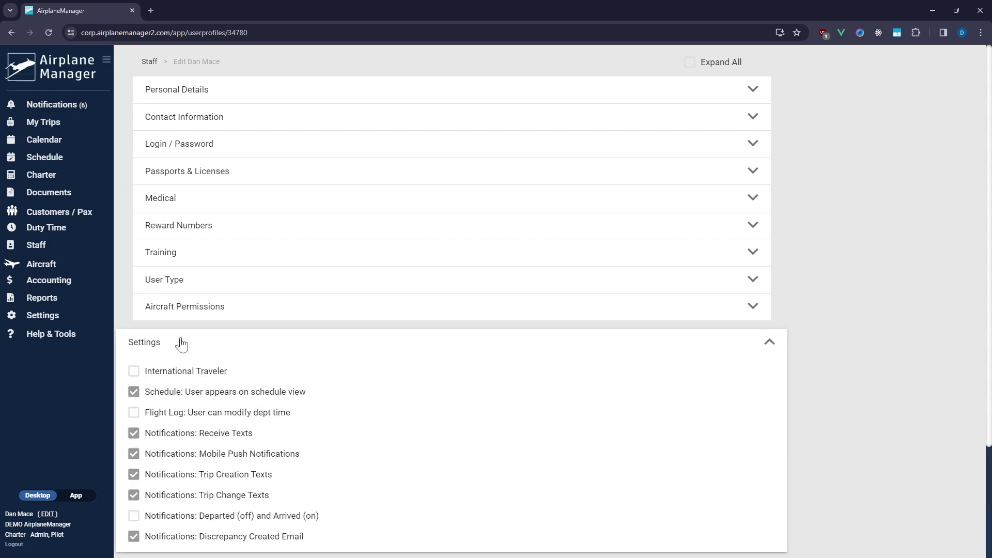
{"action": "left_click", "coordinate": [134, 377]}
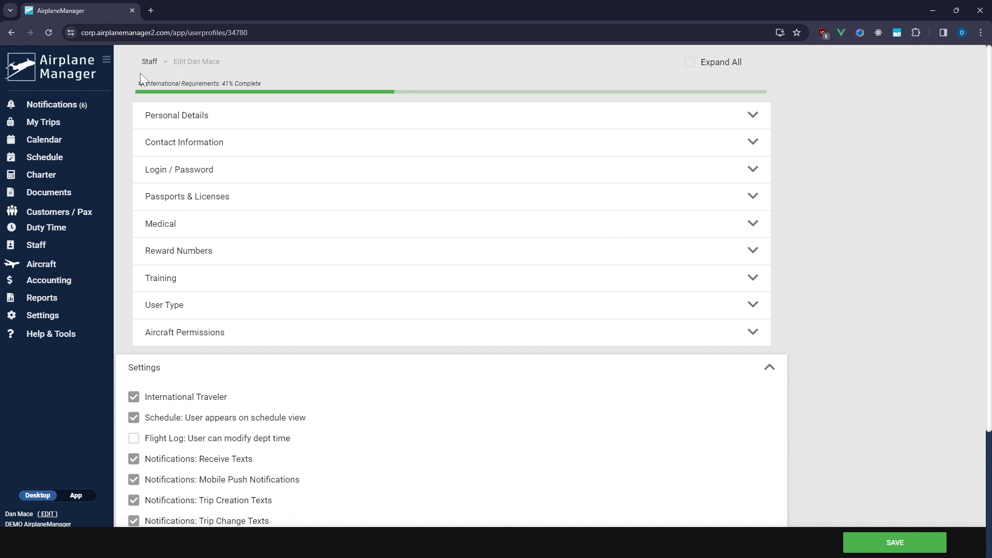
{"action": "mouse_move", "coordinate": [230, 93]}
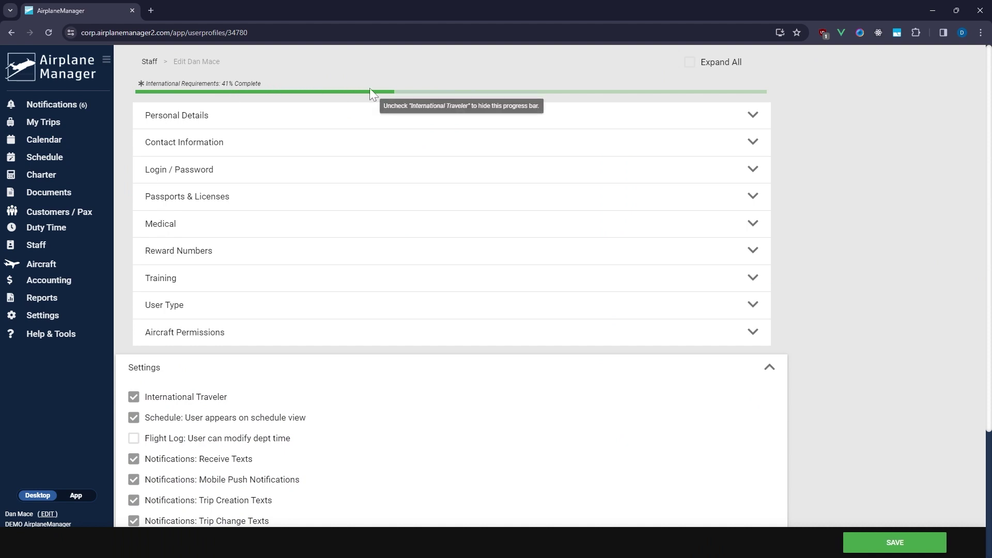
{"action": "left_click", "coordinate": [898, 548]}
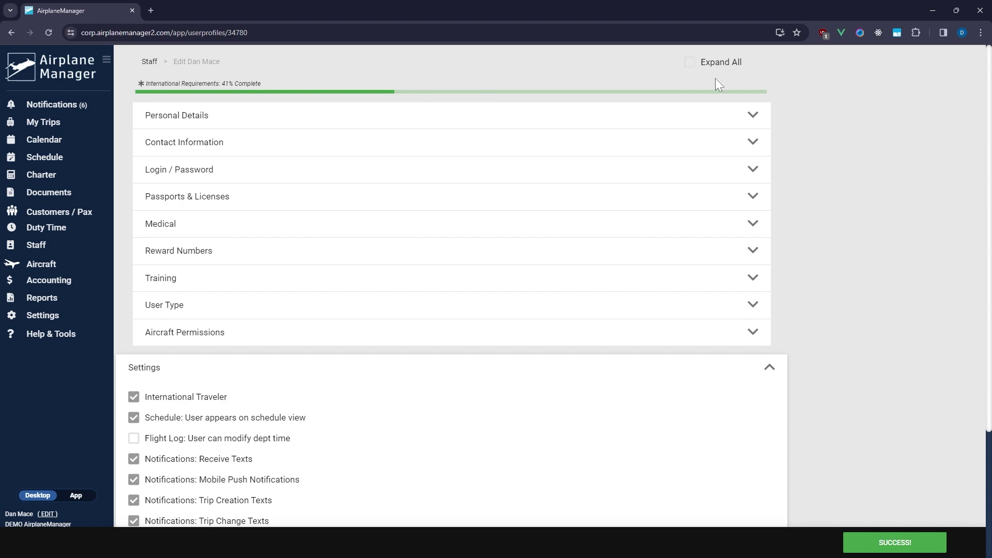
In Personal Details, set gender to Male and country of birth to United States, then save
{"action": "left_click", "coordinate": [750, 117]}
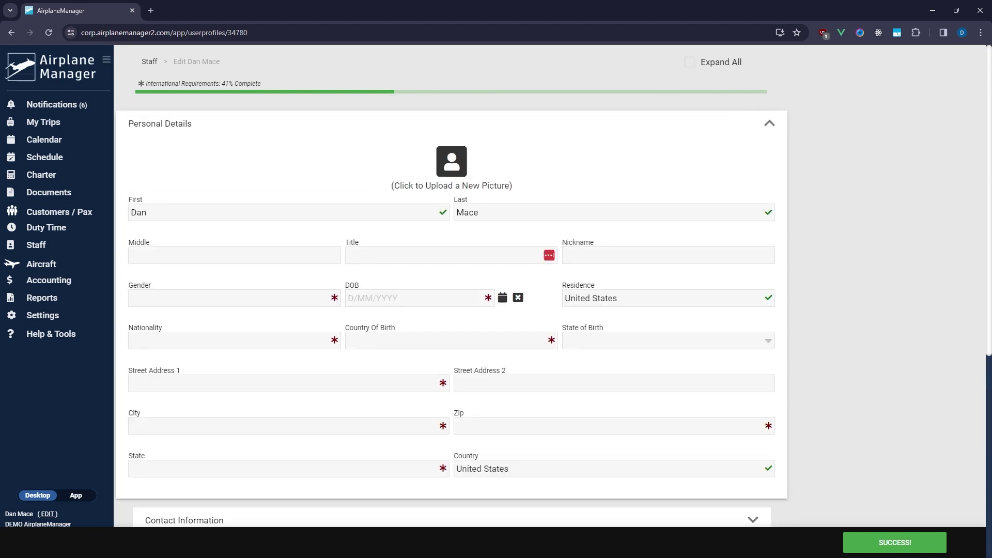
{"action": "left_click", "coordinate": [245, 305]}
{"action": "left_click", "coordinate": [171, 344]}
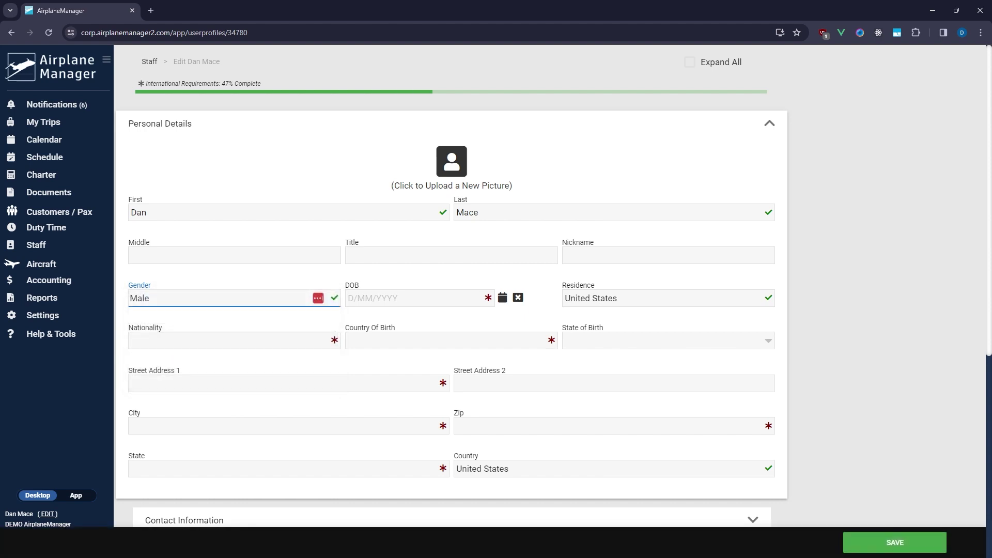
{"action": "left_click", "coordinate": [408, 342]}
{"action": "left_click", "coordinate": [408, 369]}
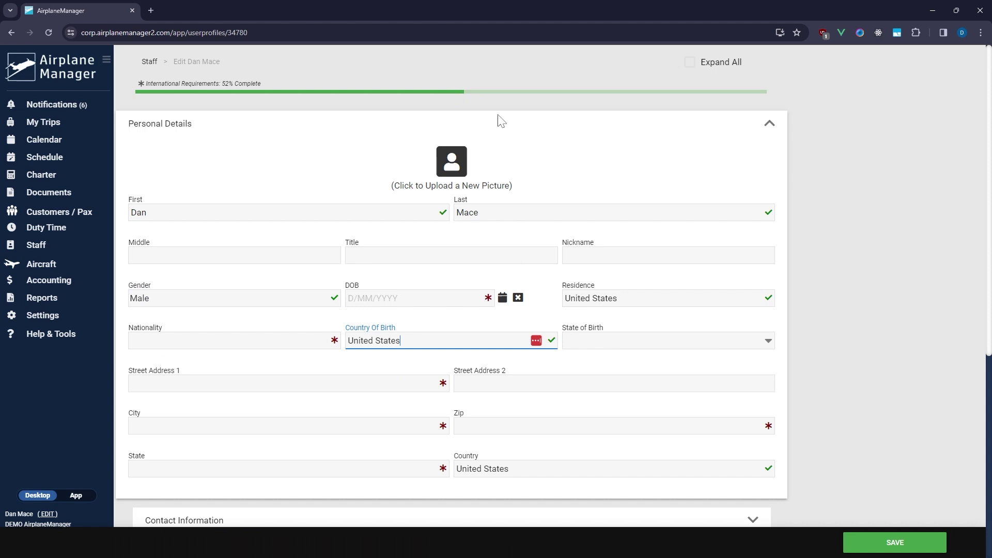
{"action": "left_click", "coordinate": [890, 540]}
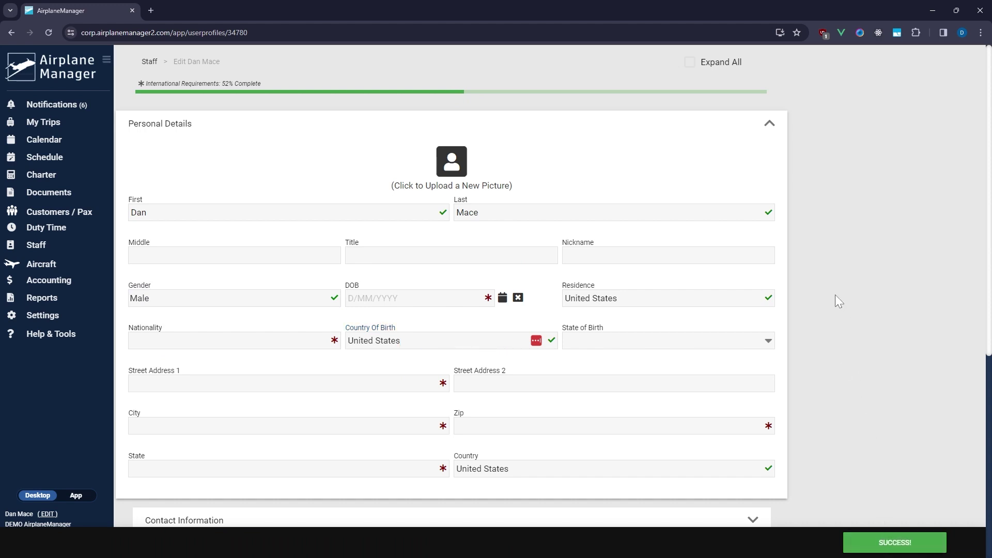
Open the third passenger's record from the Passengers list for editing
{"action": "left_click", "coordinate": [43, 215]}
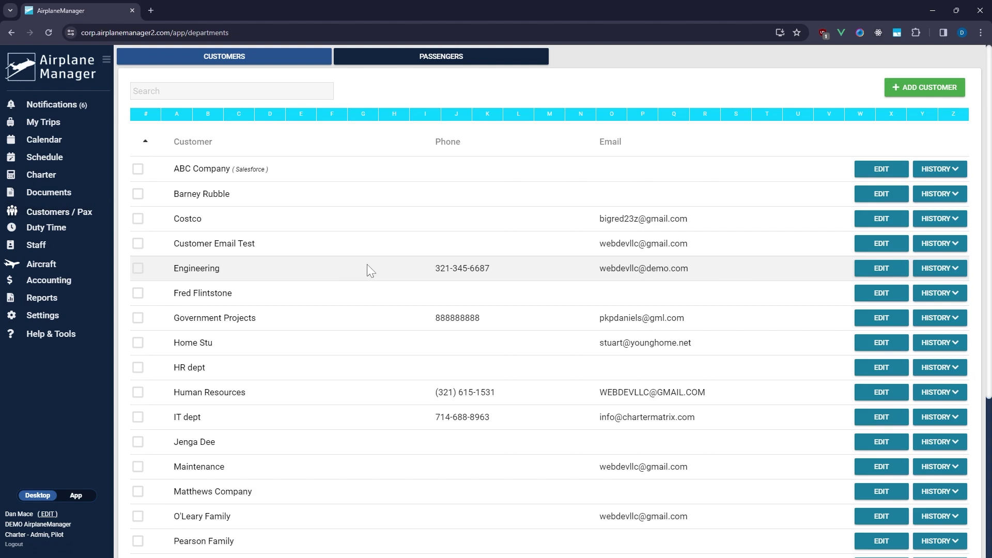
{"action": "left_click", "coordinate": [421, 59]}
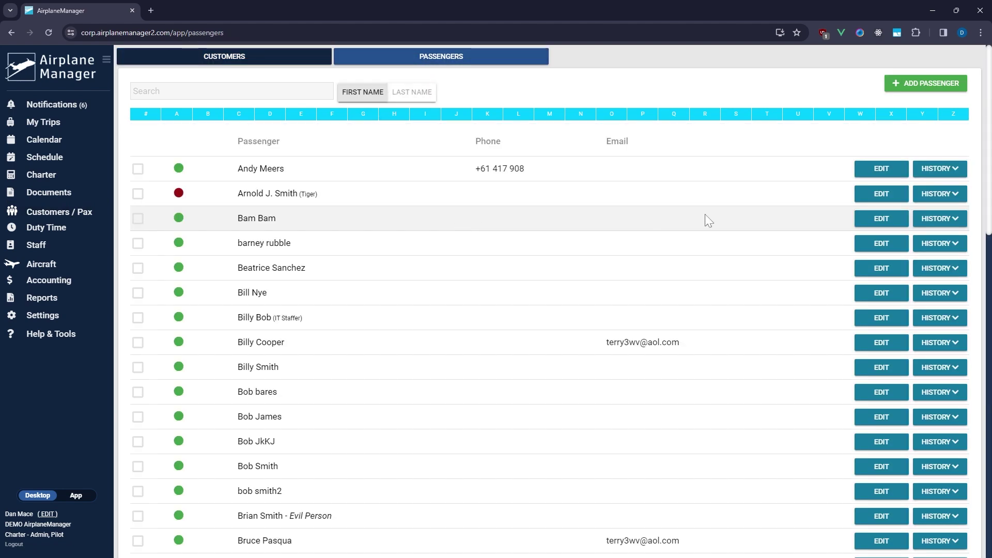
{"action": "left_click", "coordinate": [896, 219]}
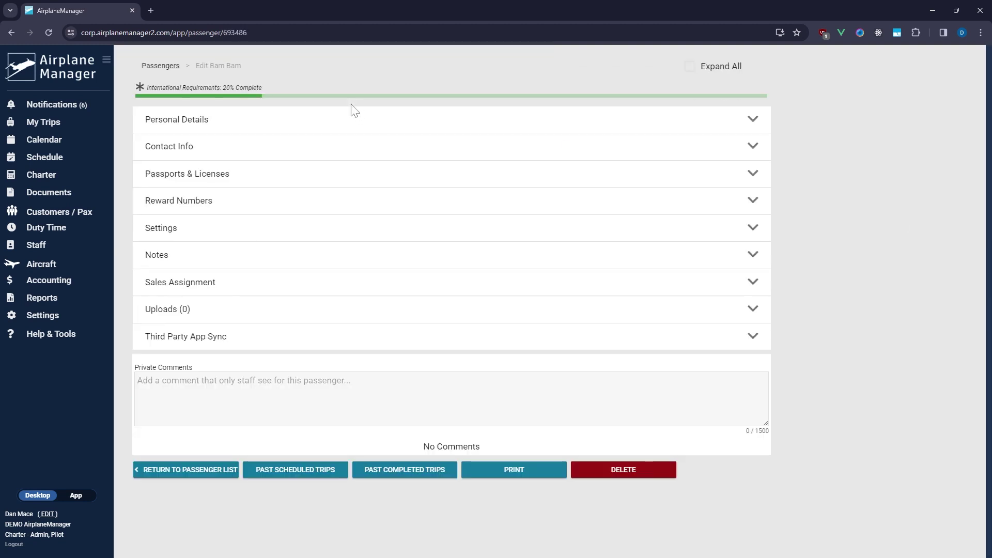
{"action": "left_click", "coordinate": [210, 120]}
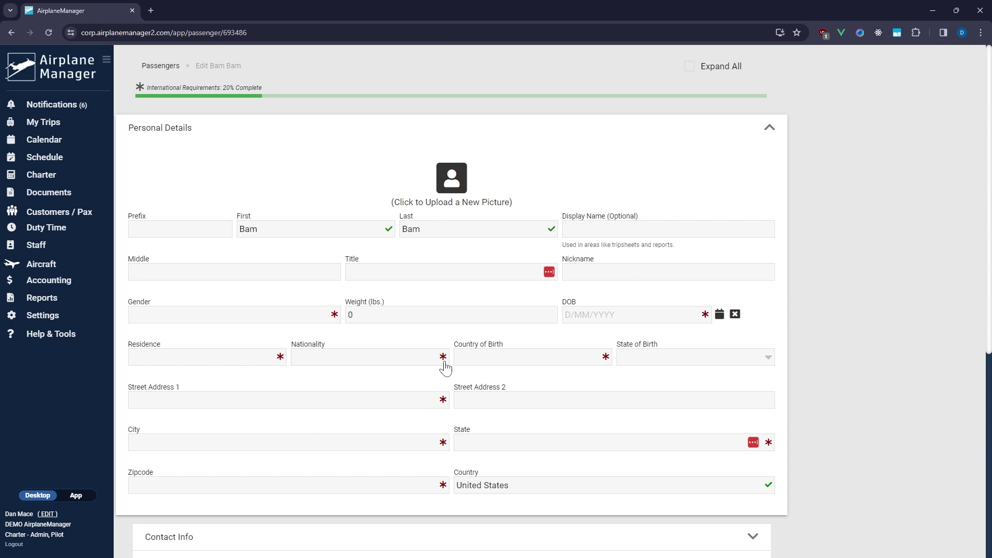
{"action": "scroll", "coordinate": [445, 367], "scroll_direction": "down", "scroll_amount": 5}
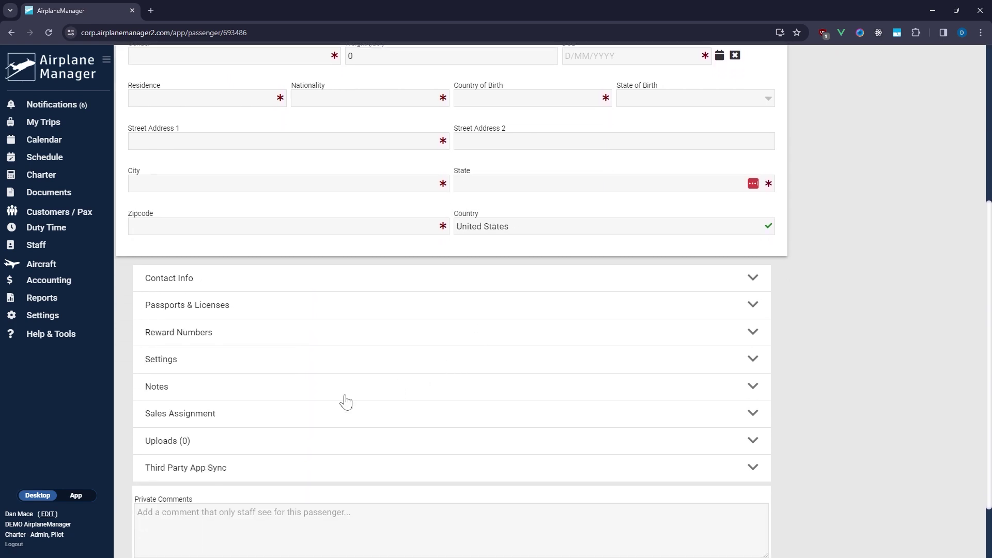
{"action": "scroll", "coordinate": [310, 398], "scroll_direction": "down", "scroll_amount": 2}
{"action": "left_click", "coordinate": [225, 393]}
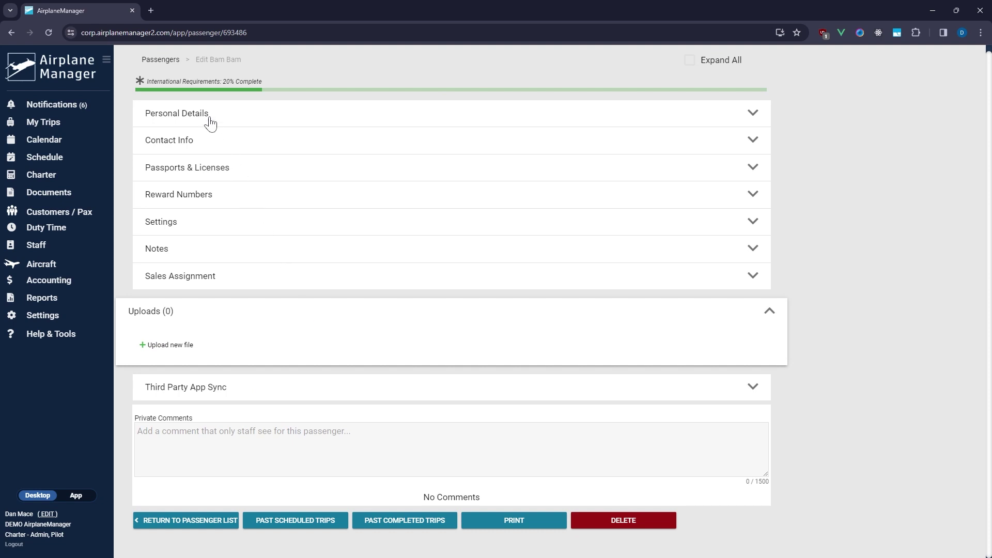
Expand all sections and set gender Male, residence and country of birth United States
{"action": "left_click", "coordinate": [690, 60]}
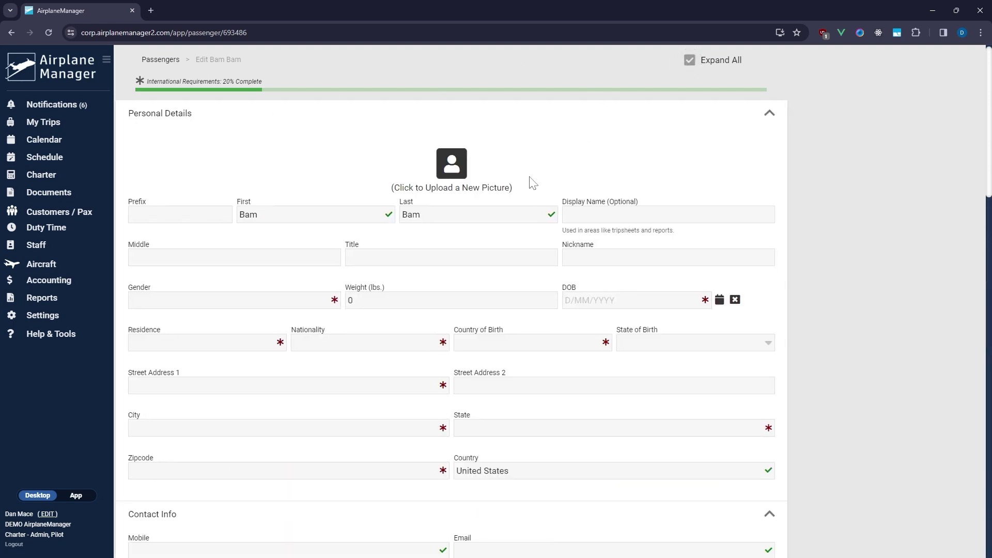
{"action": "left_click", "coordinate": [238, 305]}
{"action": "left_click", "coordinate": [183, 344]}
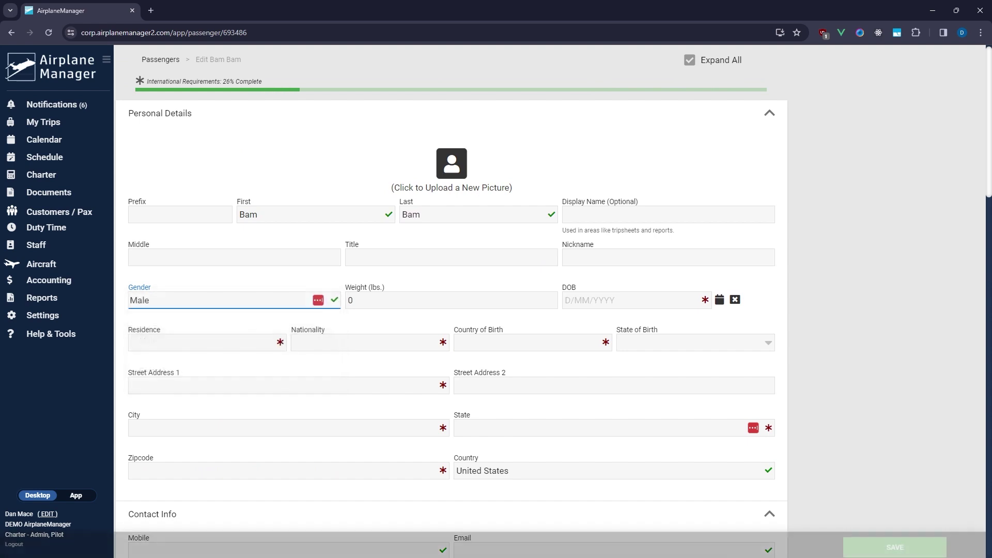
{"action": "left_click", "coordinate": [183, 343]}
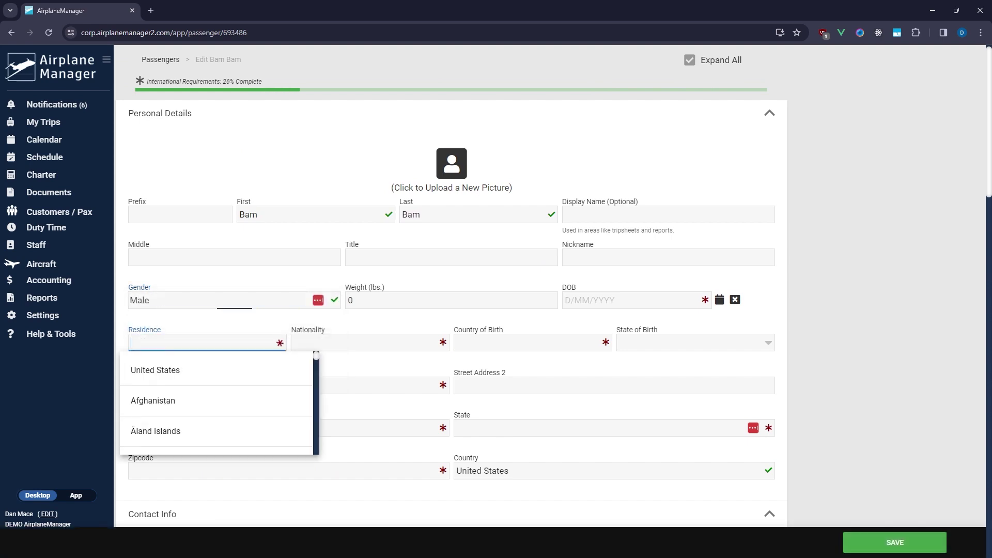
{"action": "left_click", "coordinate": [203, 372]}
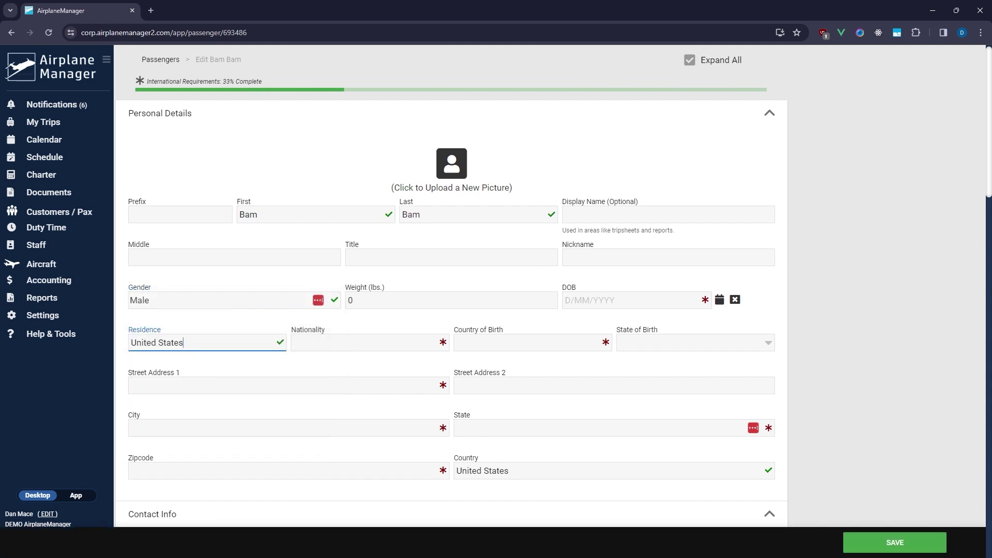
{"action": "left_click", "coordinate": [518, 342]}
{"action": "left_click", "coordinate": [490, 376]}
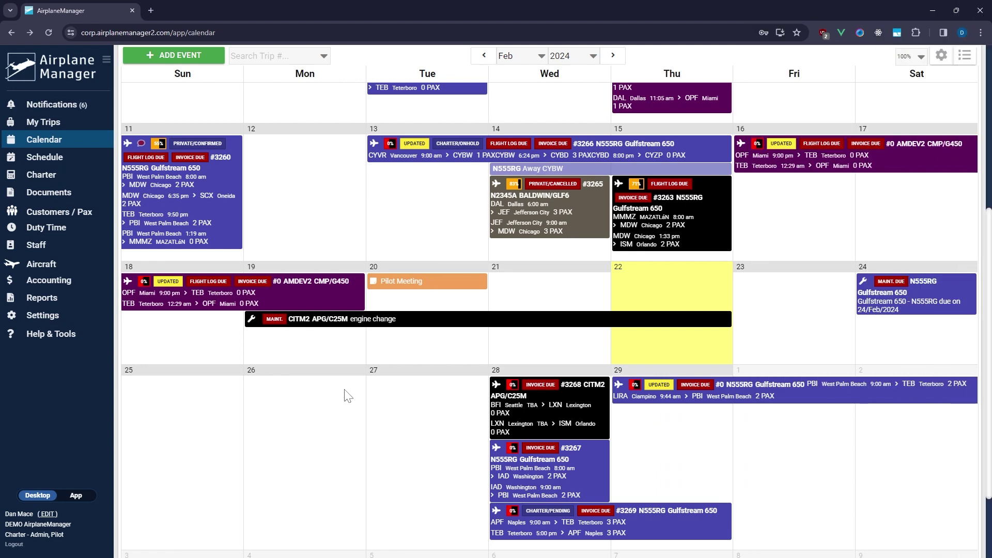
Start a direct U.S. eAPIS filing for flight #3263's Leg 1, MMMZ to KMDW
{"action": "left_click", "coordinate": [647, 243]}
{"action": "left_click", "coordinate": [569, 269]}
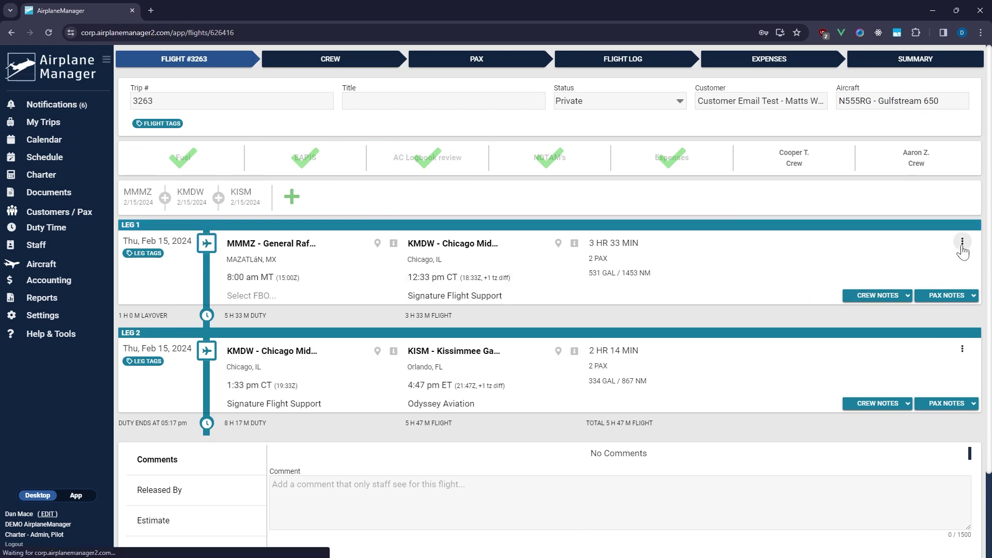
{"action": "left_click", "coordinate": [963, 247]}
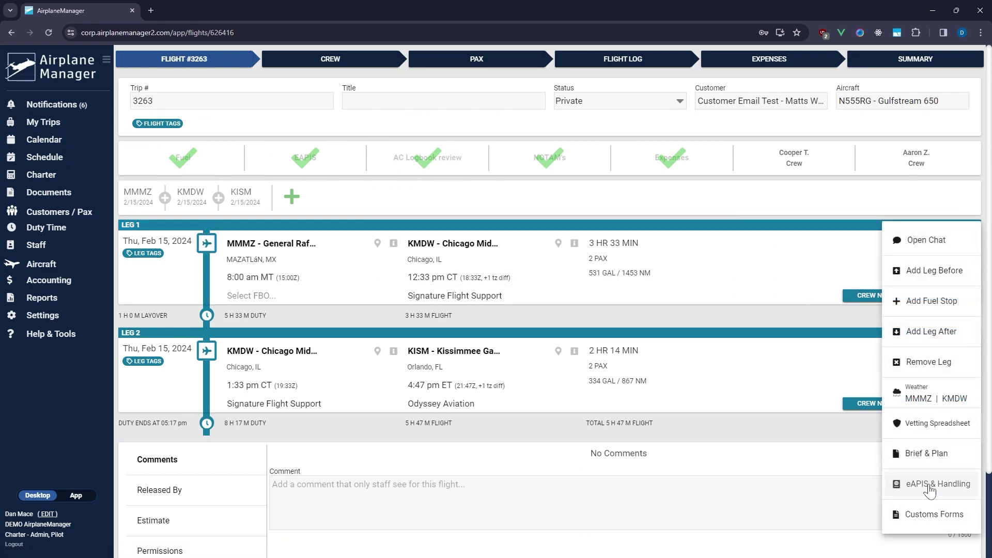
{"action": "left_click", "coordinate": [929, 486]}
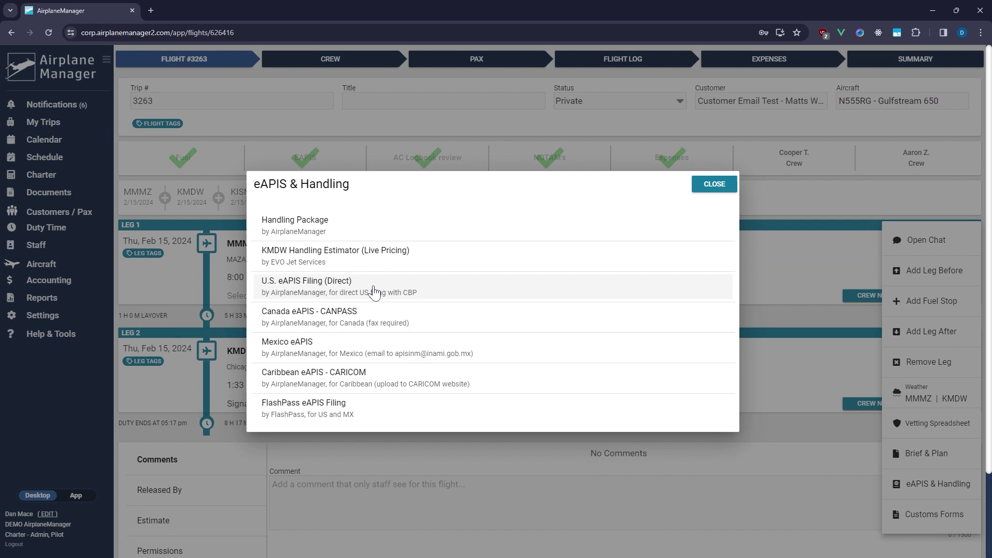
{"action": "left_click", "coordinate": [373, 289]}
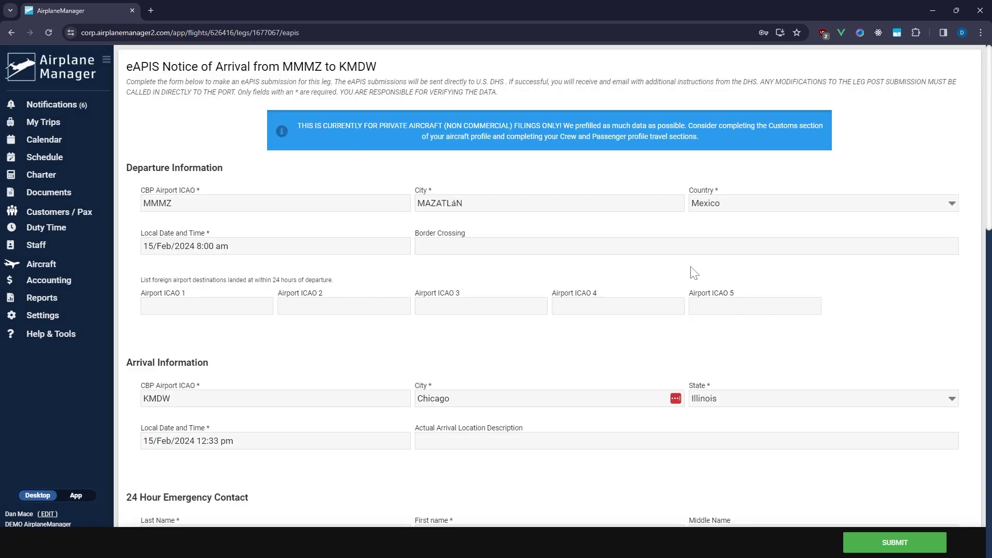
Expand the first passenger's details in the eAPIS form's Passengers section
{"action": "scroll", "coordinate": [778, 288], "scroll_direction": "down", "scroll_amount": 5}
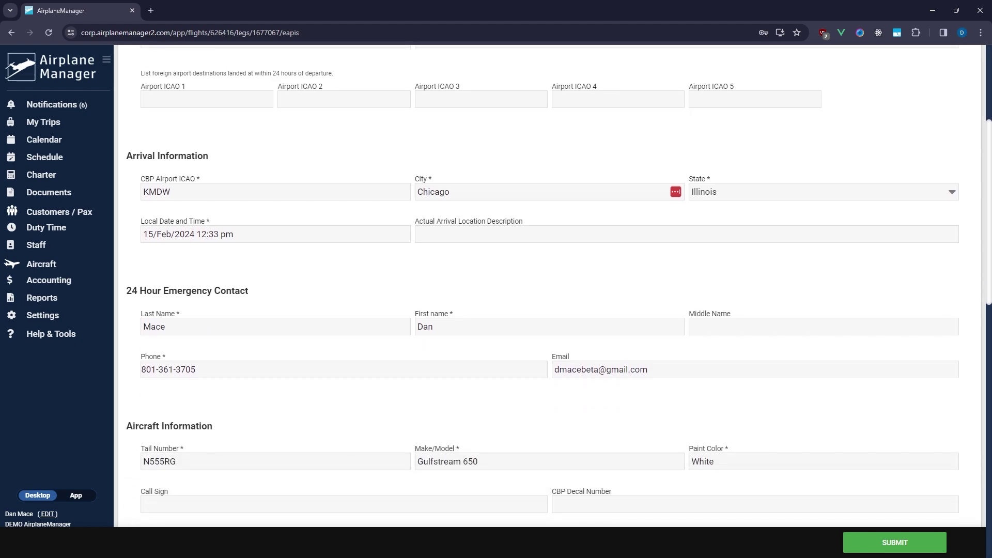
{"action": "scroll", "coordinate": [778, 293], "scroll_direction": "down", "scroll_amount": 3}
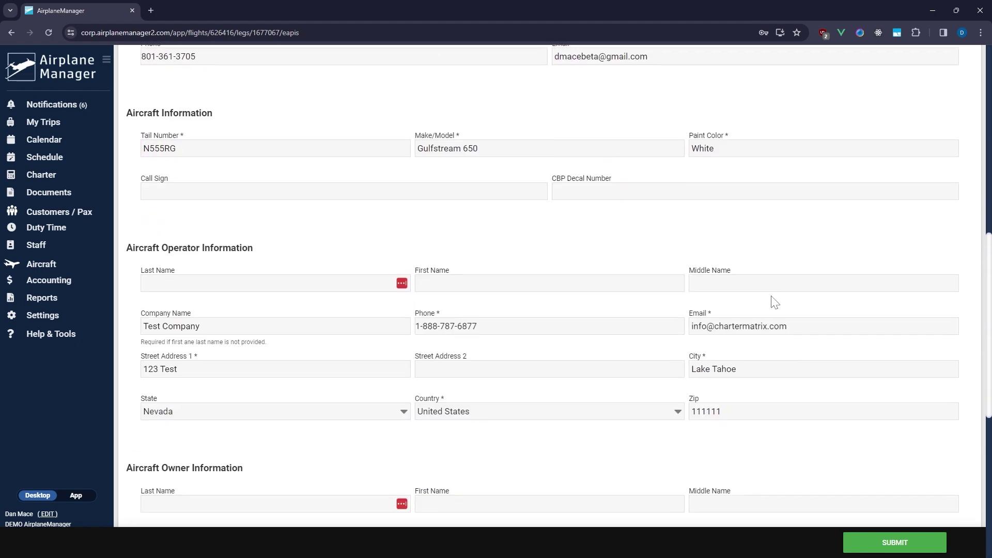
{"action": "scroll", "coordinate": [774, 302], "scroll_direction": "down", "scroll_amount": 8}
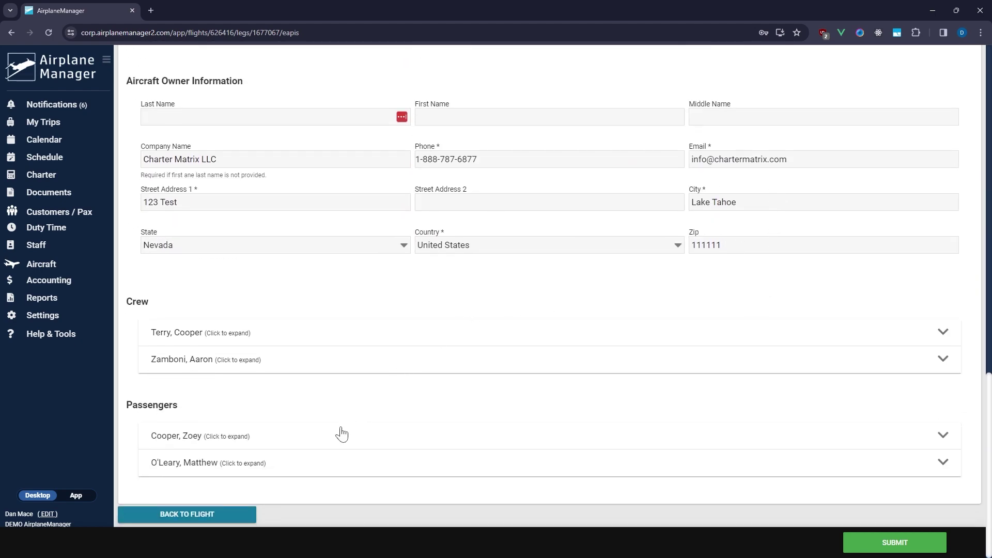
{"action": "left_click", "coordinate": [342, 436]}
{"action": "scroll", "coordinate": [531, 418], "scroll_direction": "down", "scroll_amount": 5}
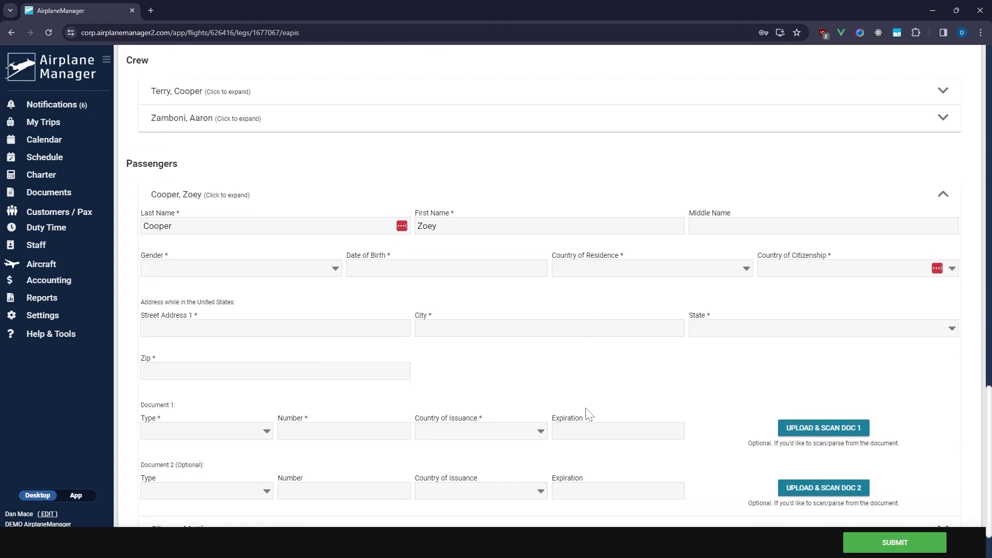
{"action": "scroll", "coordinate": [589, 408], "scroll_direction": "down", "scroll_amount": 1}
Upload the passport JPG for scanning and save the extracted passenger details
{"action": "left_click", "coordinate": [809, 360]}
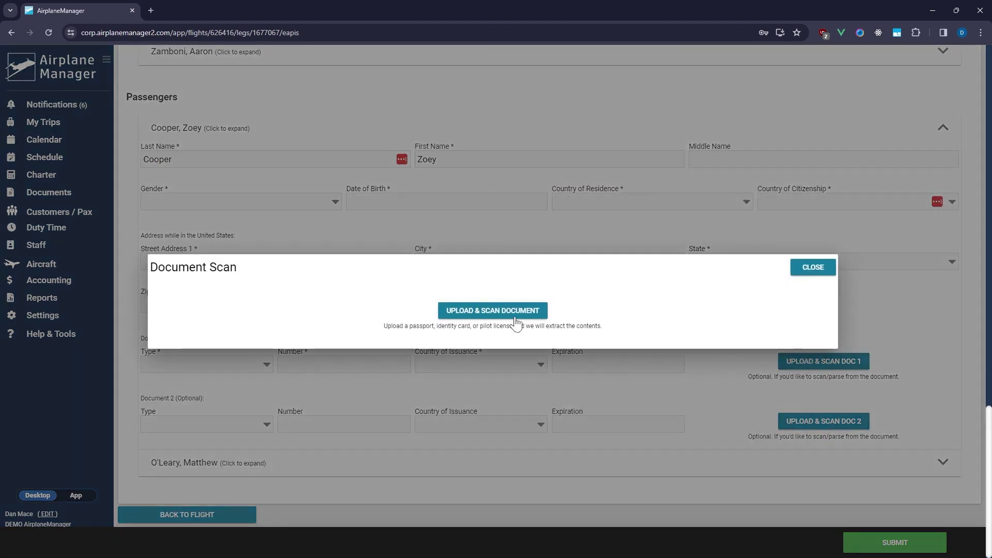
{"action": "left_click", "coordinate": [516, 315]}
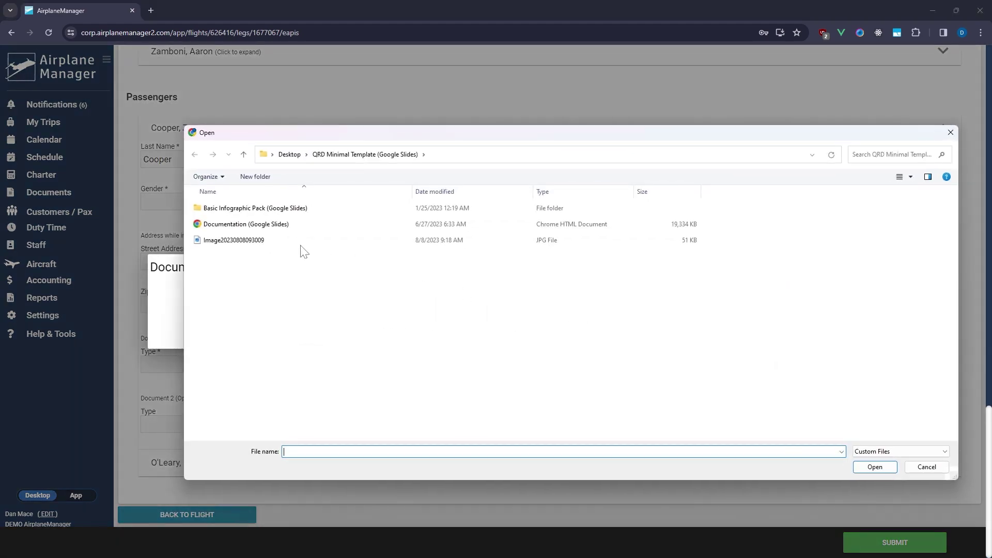
{"action": "left_click", "coordinate": [283, 241]}
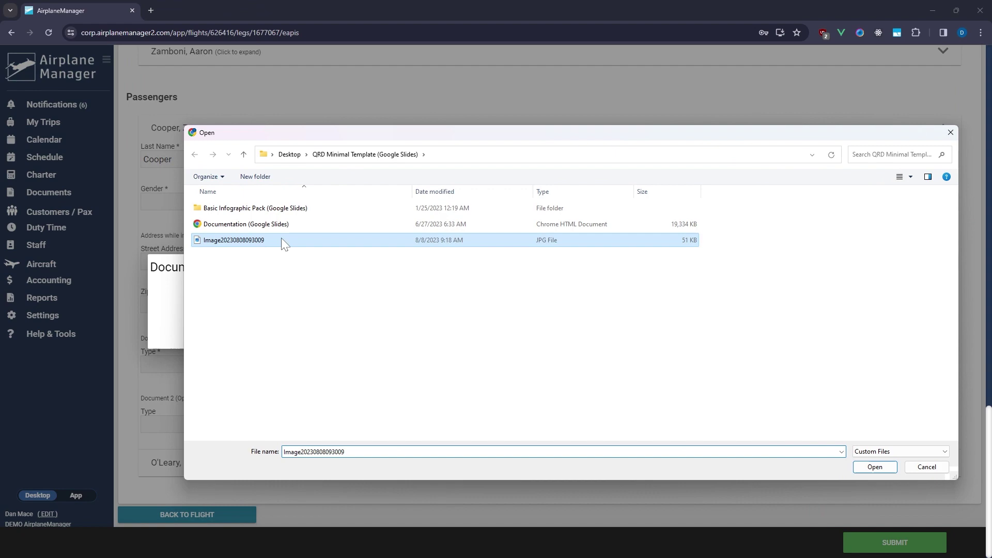
{"action": "double_click", "coordinate": [281, 239]}
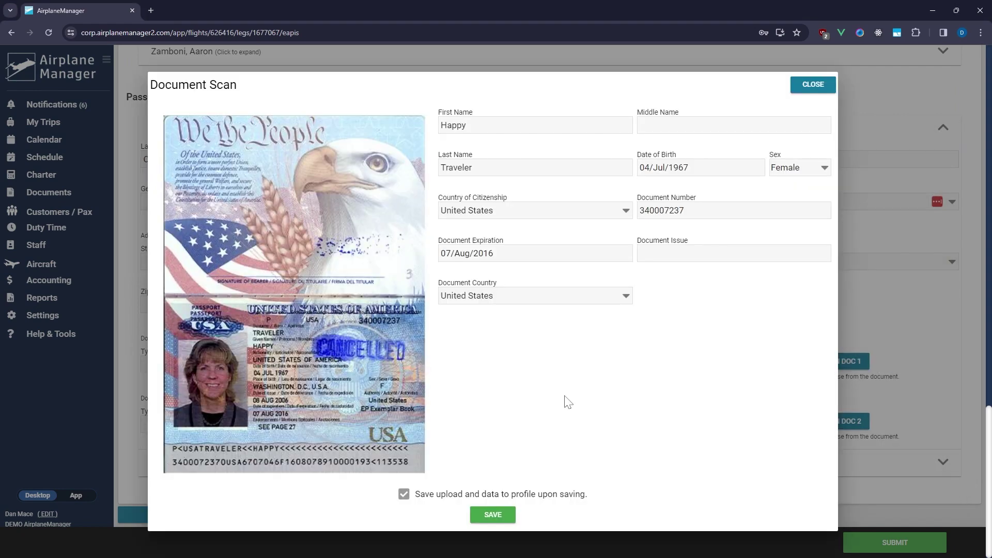
{"action": "left_click", "coordinate": [504, 515]}
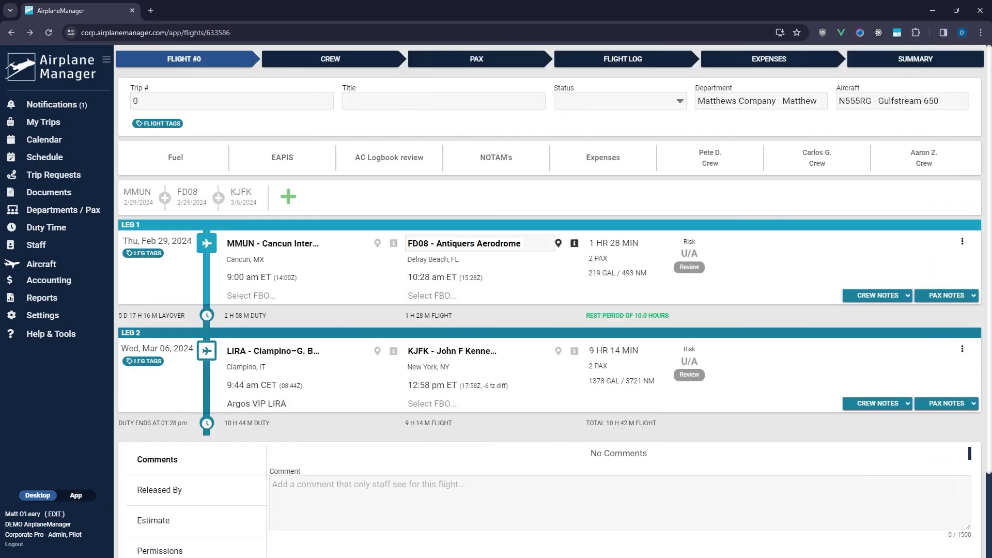
Start a direct U.S. eAPIS filing for Leg 1, MMUN to KBCT, and review the form
{"action": "left_click", "coordinate": [962, 241]}
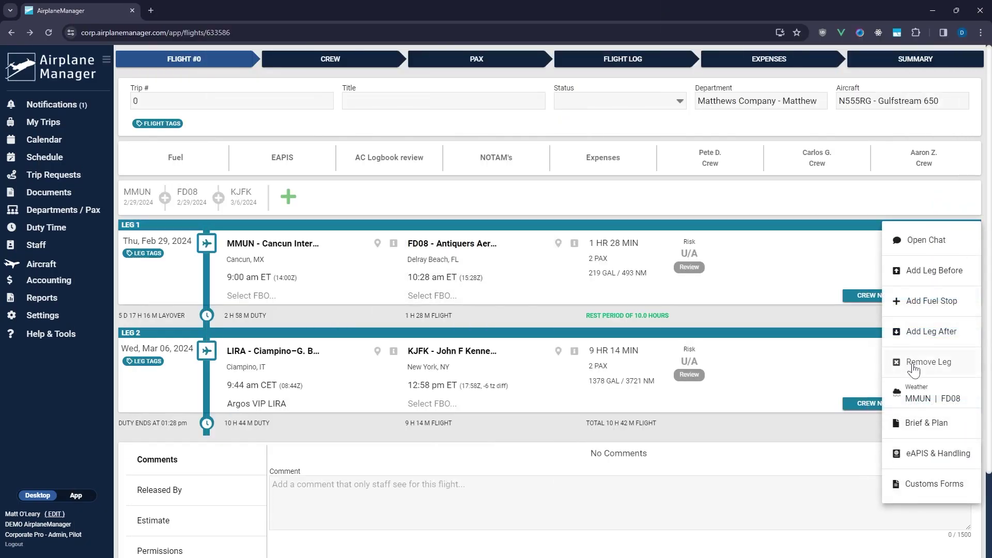
{"action": "left_click", "coordinate": [930, 456]}
{"action": "left_click", "coordinate": [349, 284]}
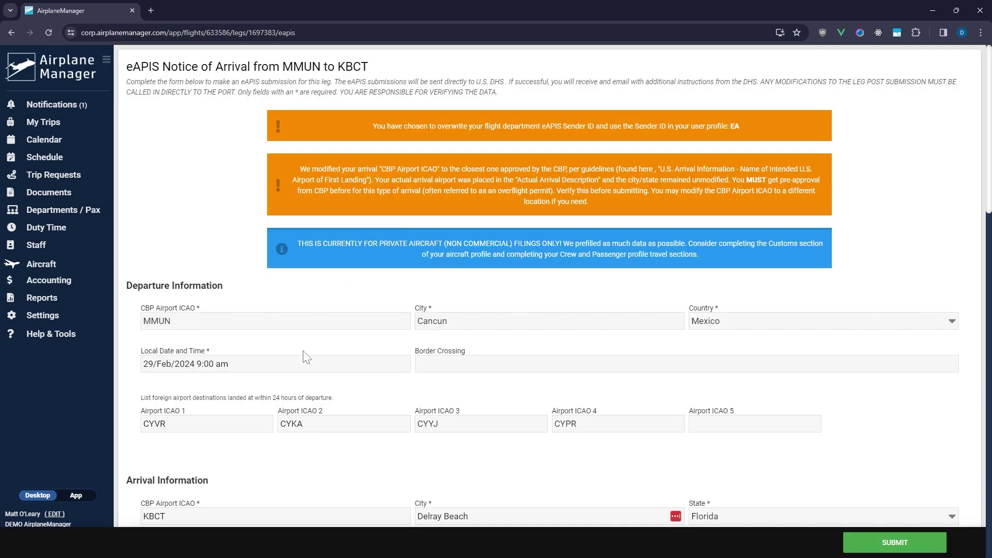
{"action": "scroll", "coordinate": [306, 358], "scroll_direction": "down", "scroll_amount": 4}
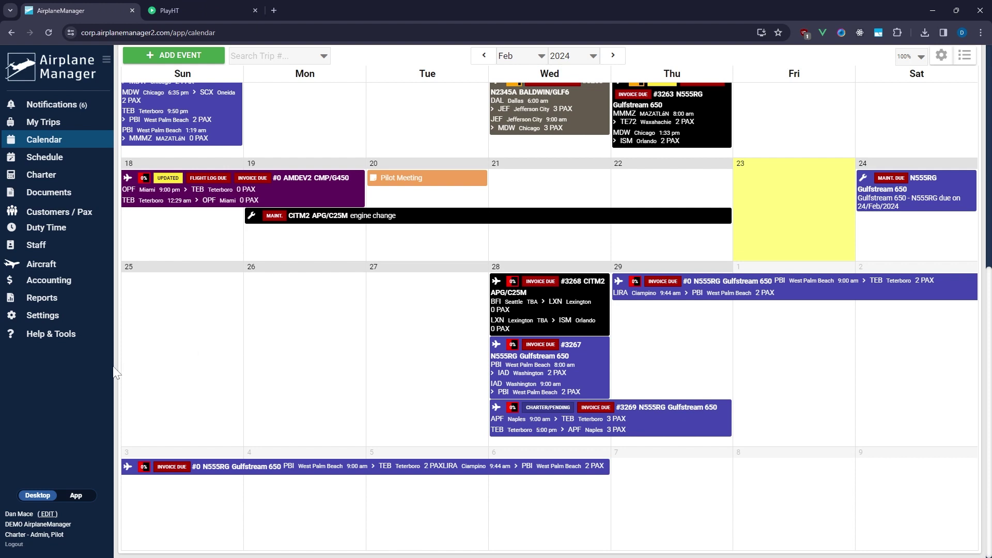
Enter EA123 as the eAPIS Sender ID under Third Party App Sync in your profile
{"action": "left_click", "coordinate": [46, 514]}
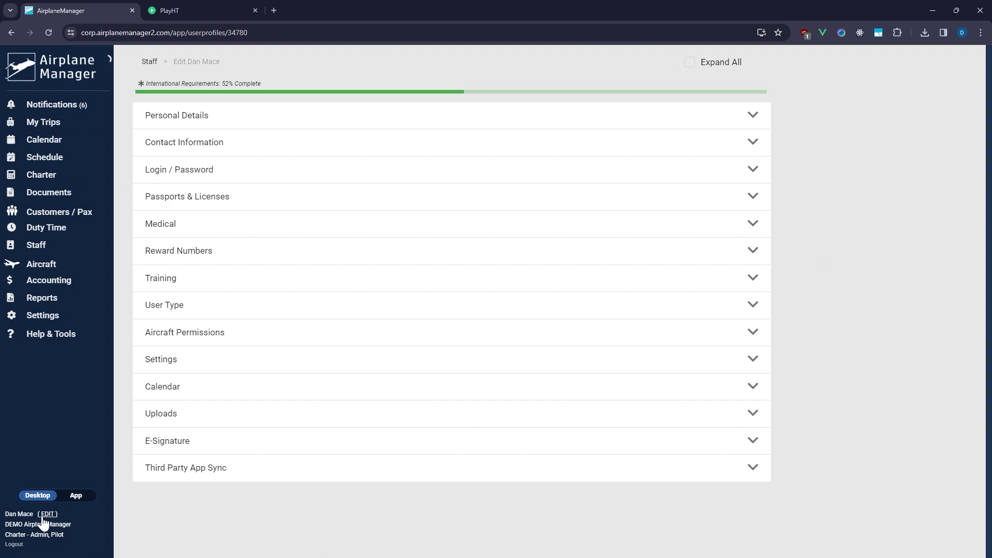
{"action": "left_click", "coordinate": [191, 477]}
{"action": "scroll", "coordinate": [190, 477], "scroll_direction": "down", "scroll_amount": 5}
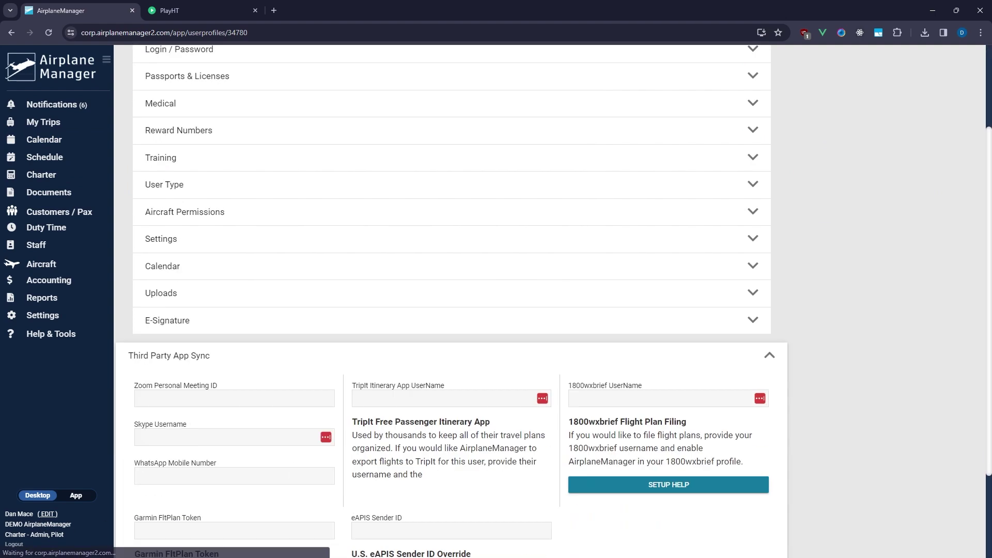
{"action": "left_click", "coordinate": [362, 411]}
{"action": "type", "text": "EA123"}
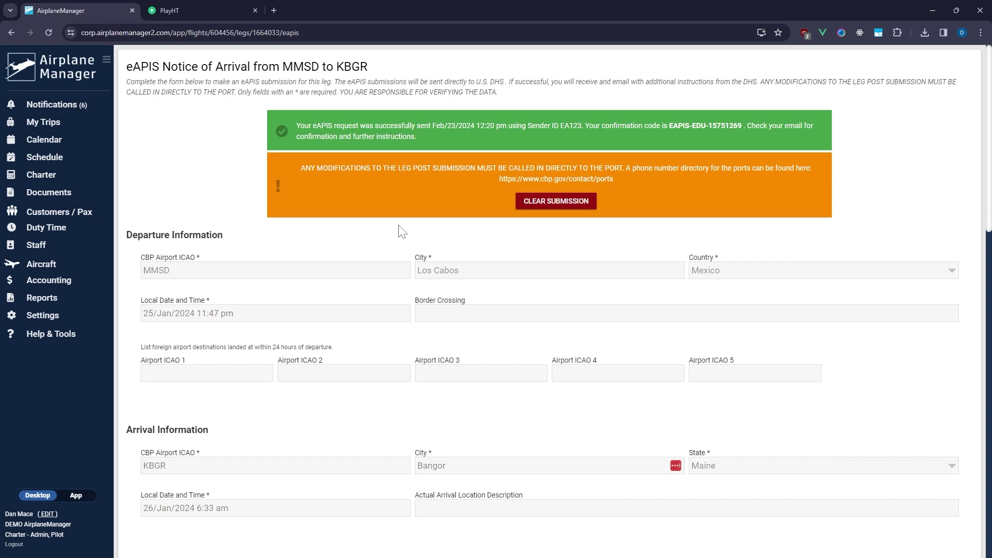
Clear the submitted MMSD to KBGR eAPIS filing and confirm the reset for resubmission
{"action": "left_click", "coordinate": [548, 204]}
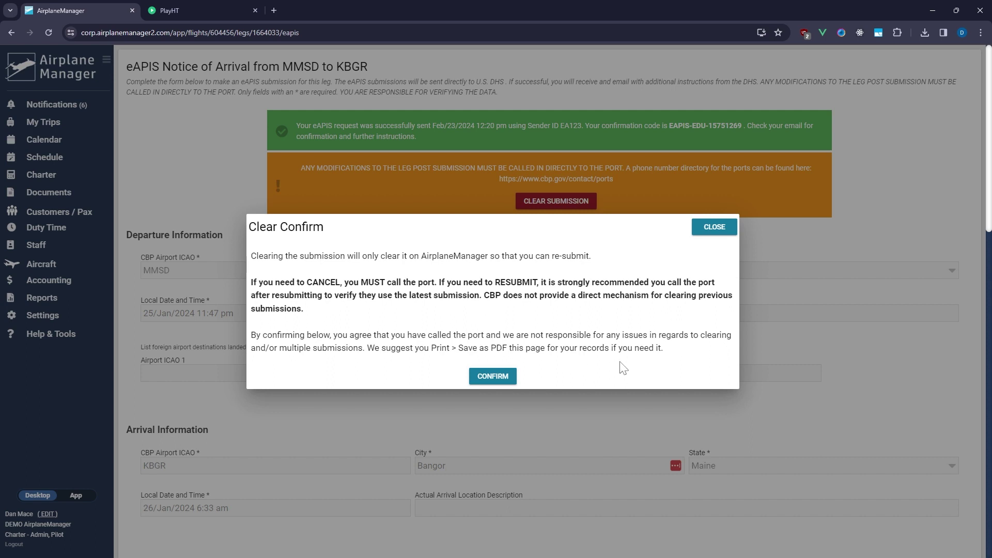
{"action": "left_click", "coordinate": [492, 376]}
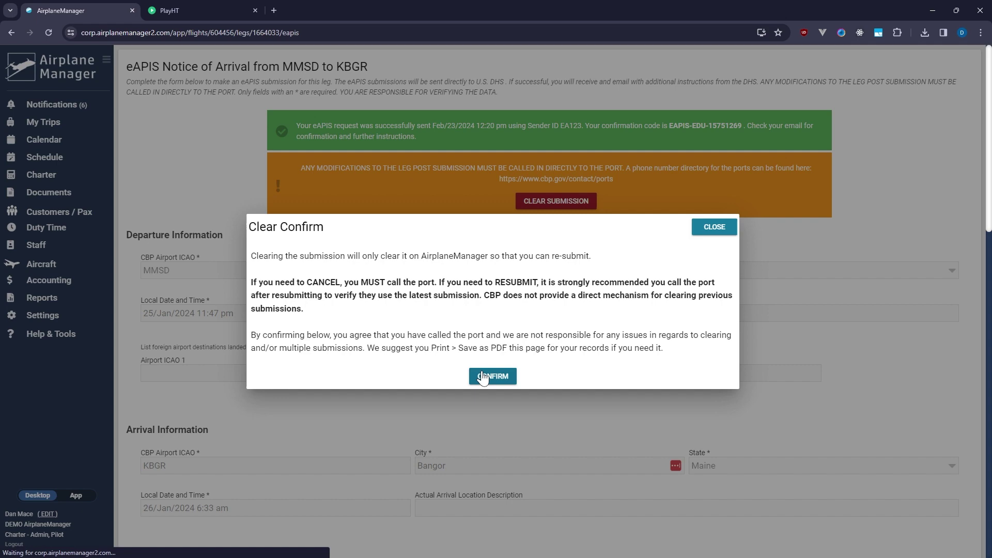